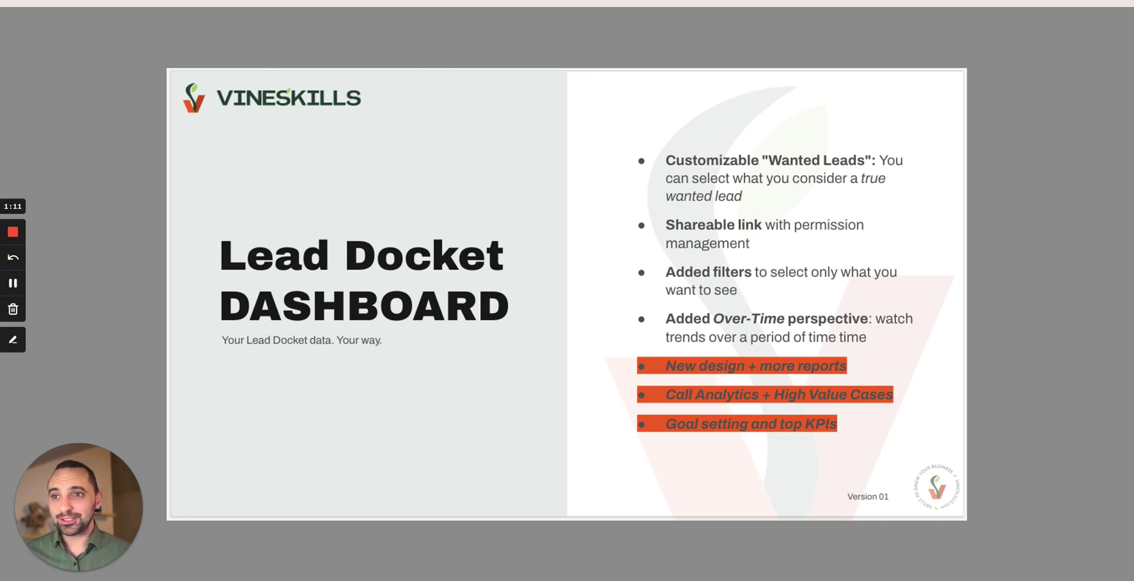
Switch from the Slides presentation to the live dashboard's Goals and Settings page
key("ctrl+Tab")
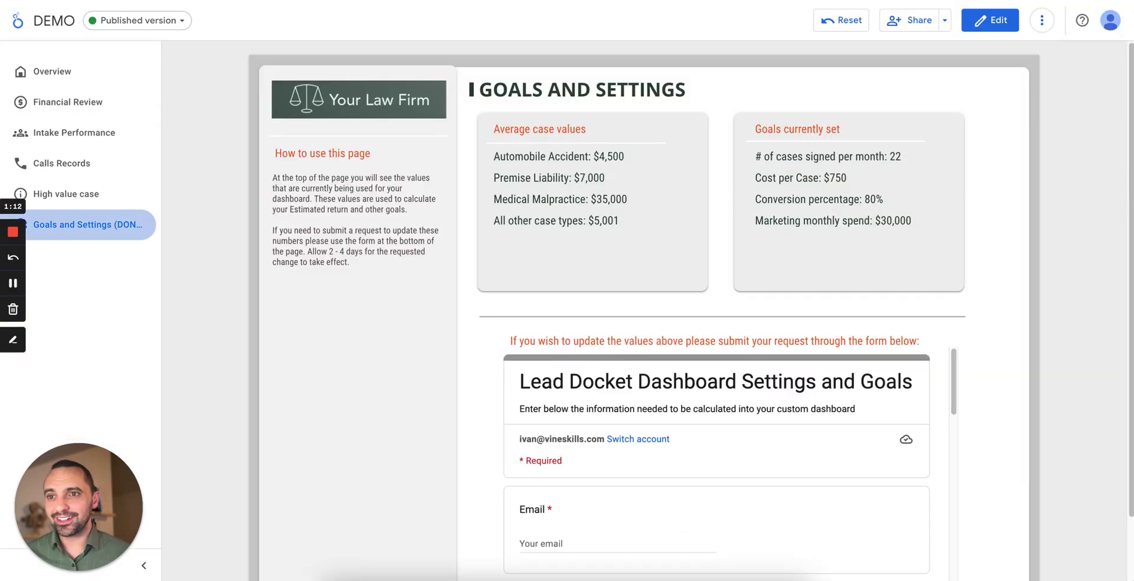
Open the Overview page and review its intake charts (1,095 leads, 483 signed) and financial charts
left_click(50, 73)
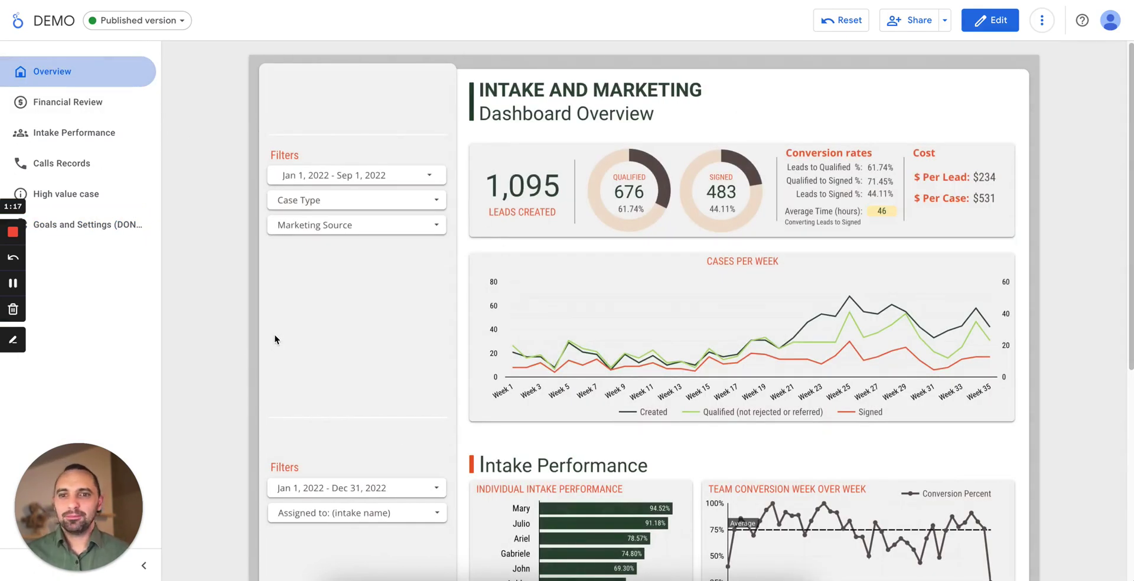
scroll(1054, 341, "down", 1)
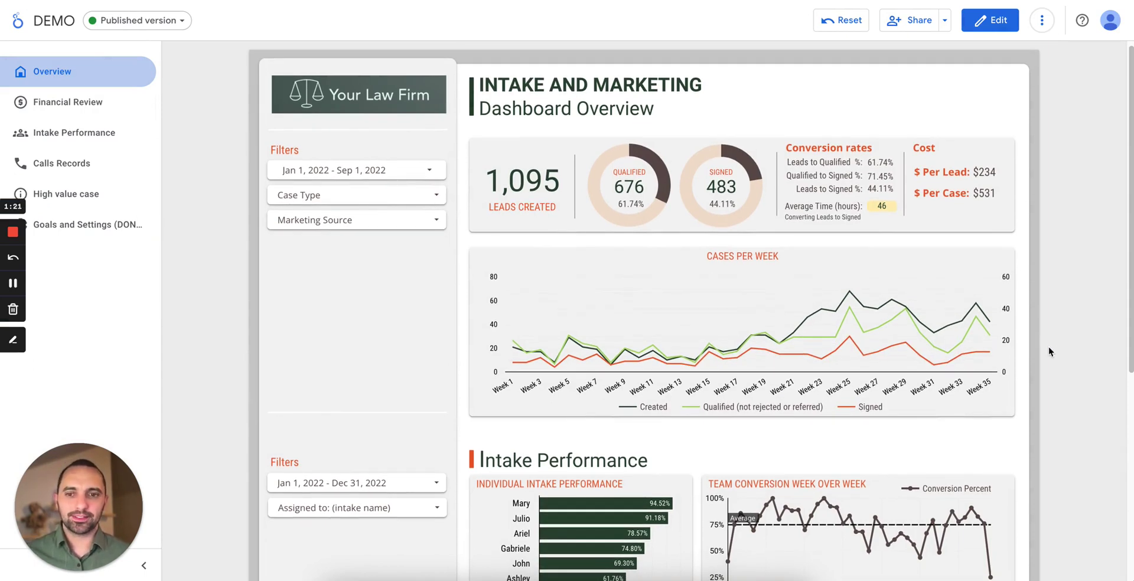
scroll(1054, 343, "down", 1)
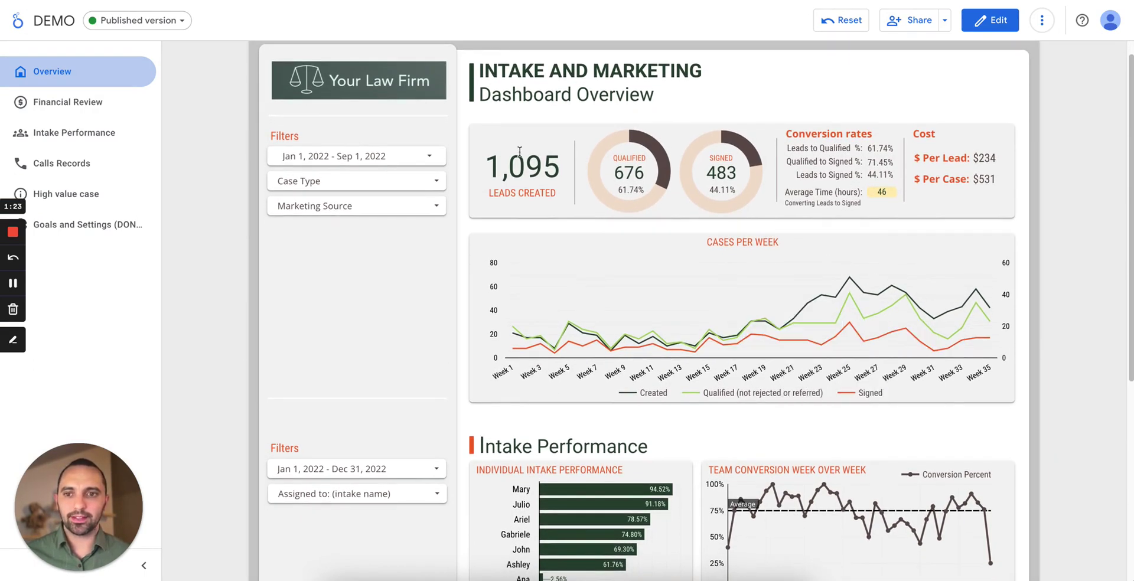
mouse_move(647, 173)
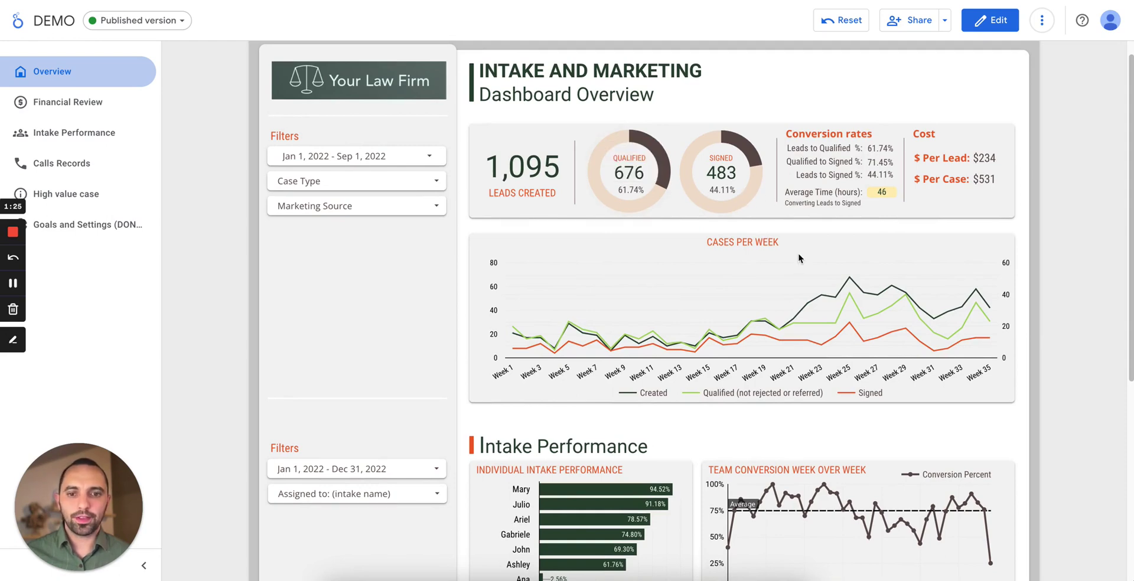
scroll(799, 253, "down", 3)
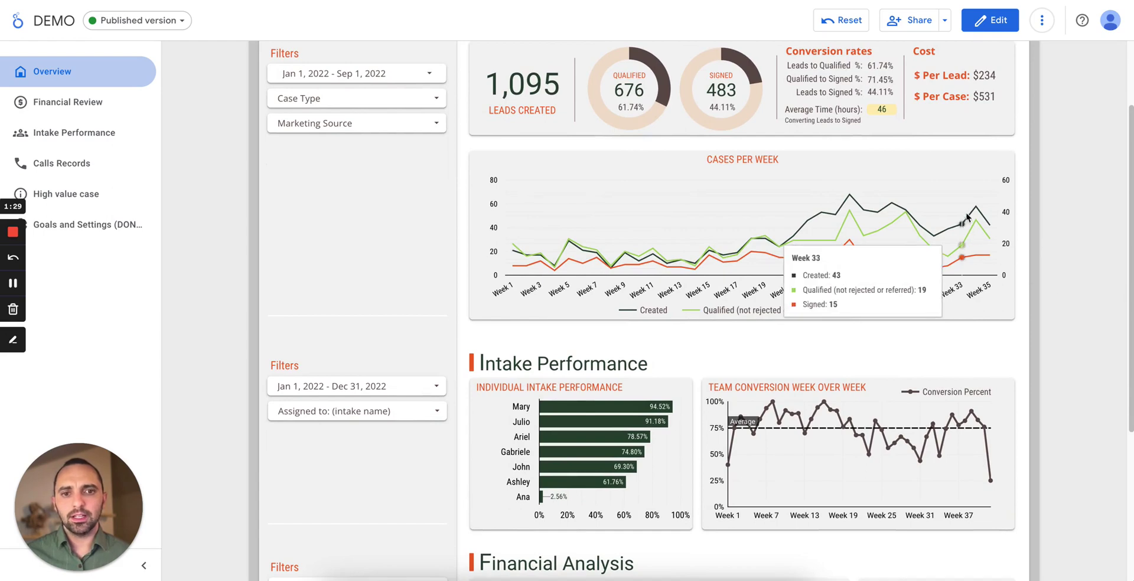
scroll(1029, 236, "up", 3)
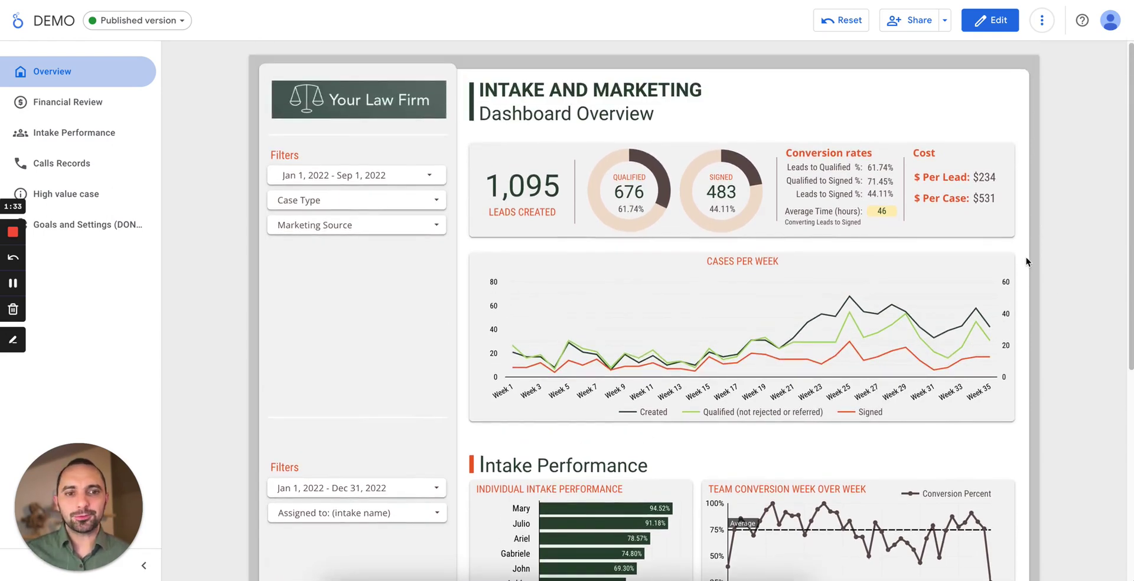
scroll(1026, 257, "down", 2)
scroll(1027, 266, "up", 2)
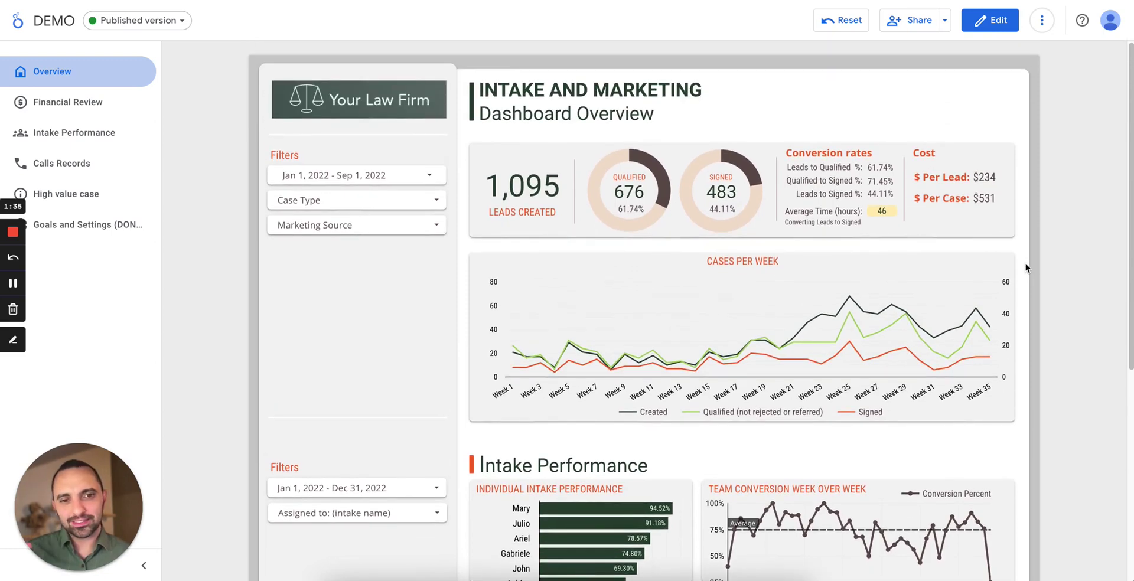
scroll(1027, 257, "down", 2)
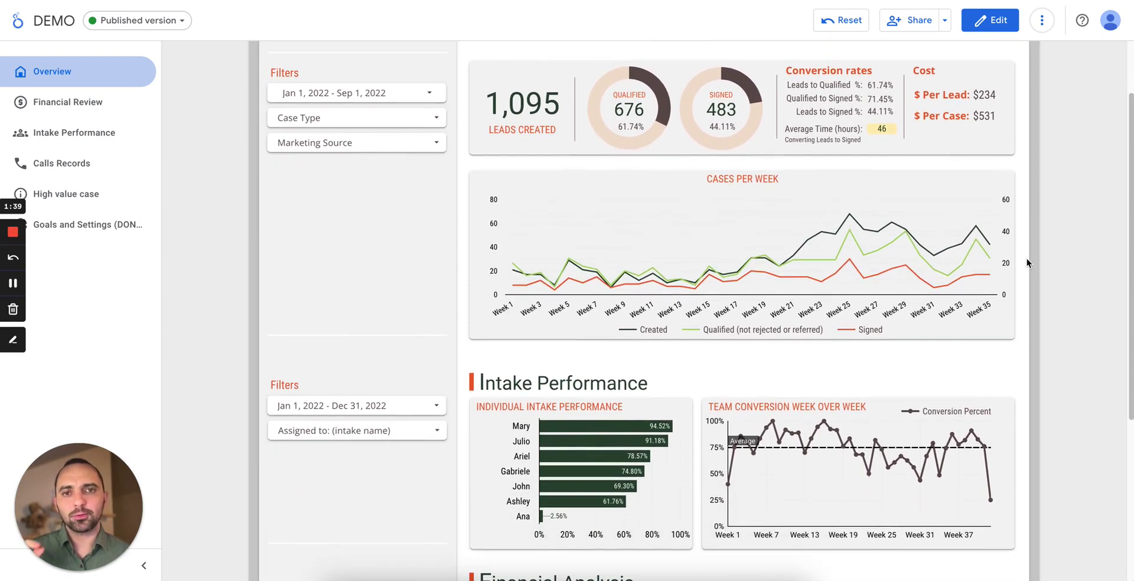
scroll(1027, 262, "down", 1)
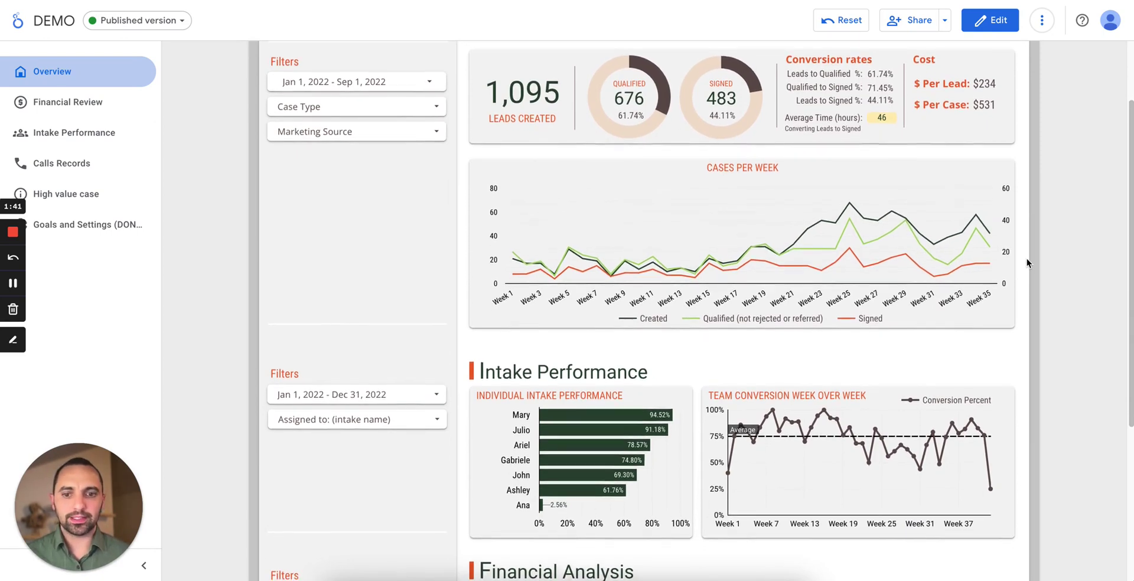
scroll(1027, 258, "down", 4)
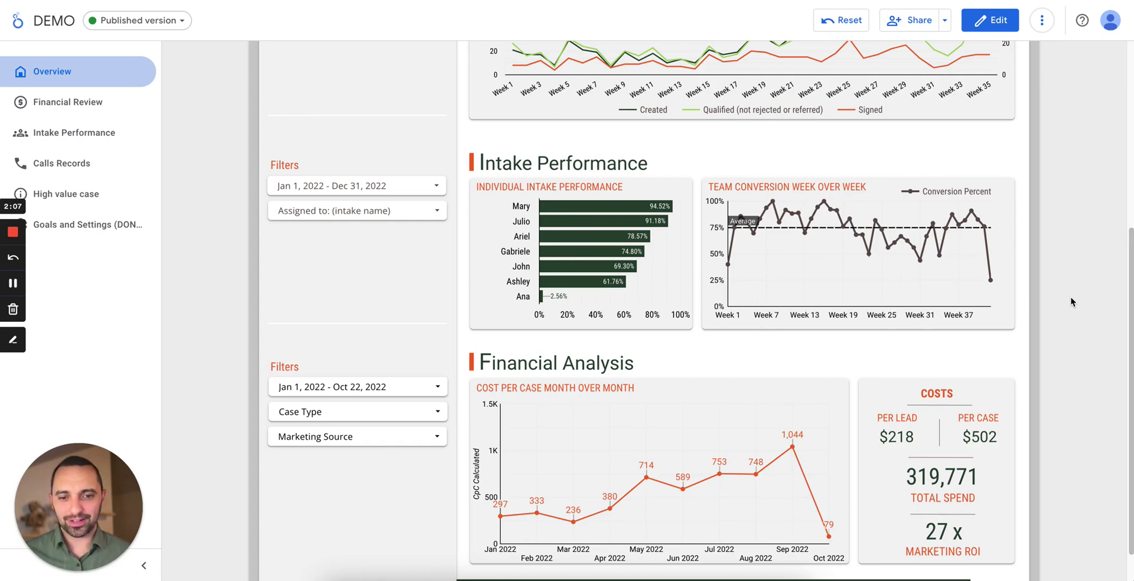
scroll(764, 370, "down", 1)
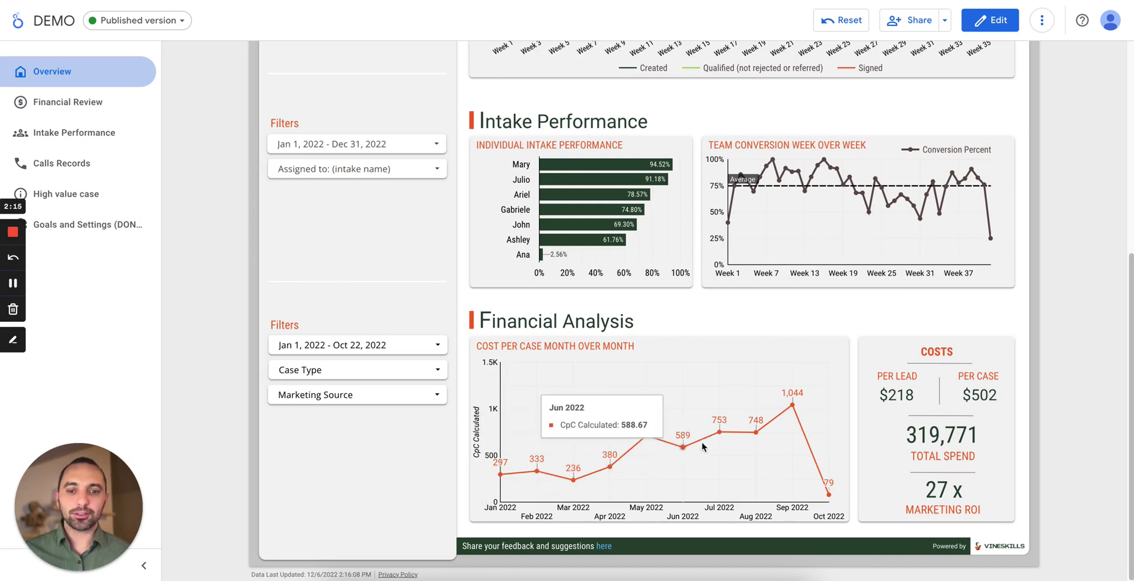
mouse_move(795, 414)
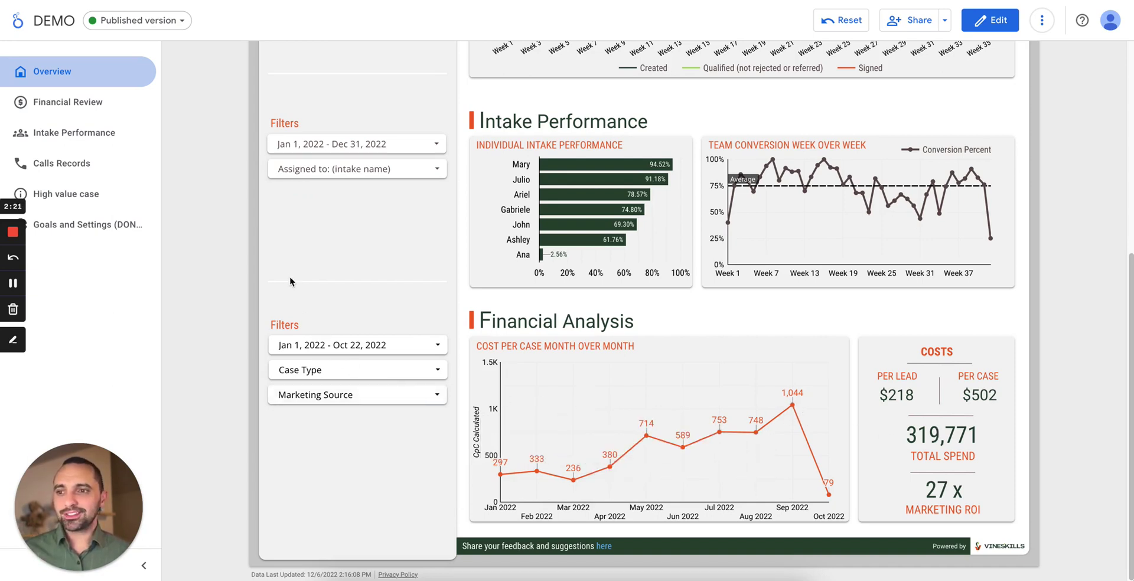
left_click(54, 111)
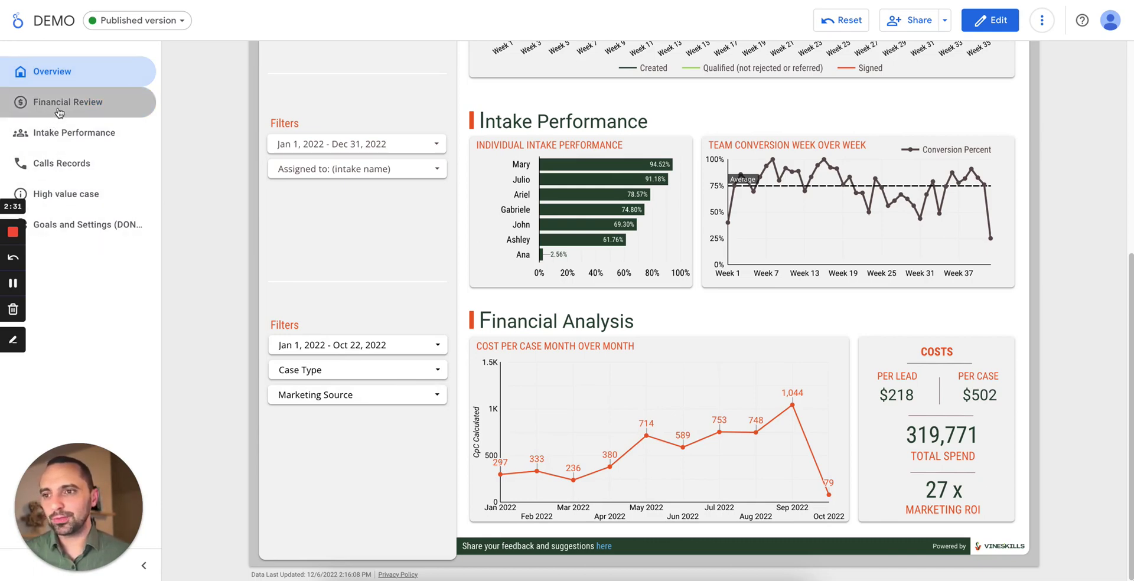
scroll(388, 431, "up", 5)
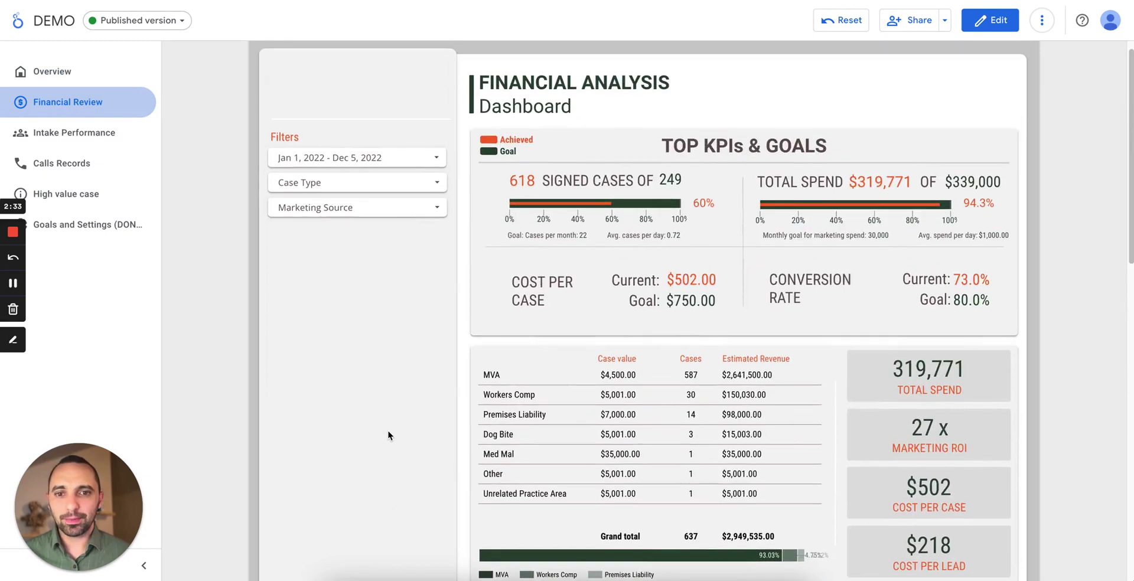
scroll(786, 140, "up", 2)
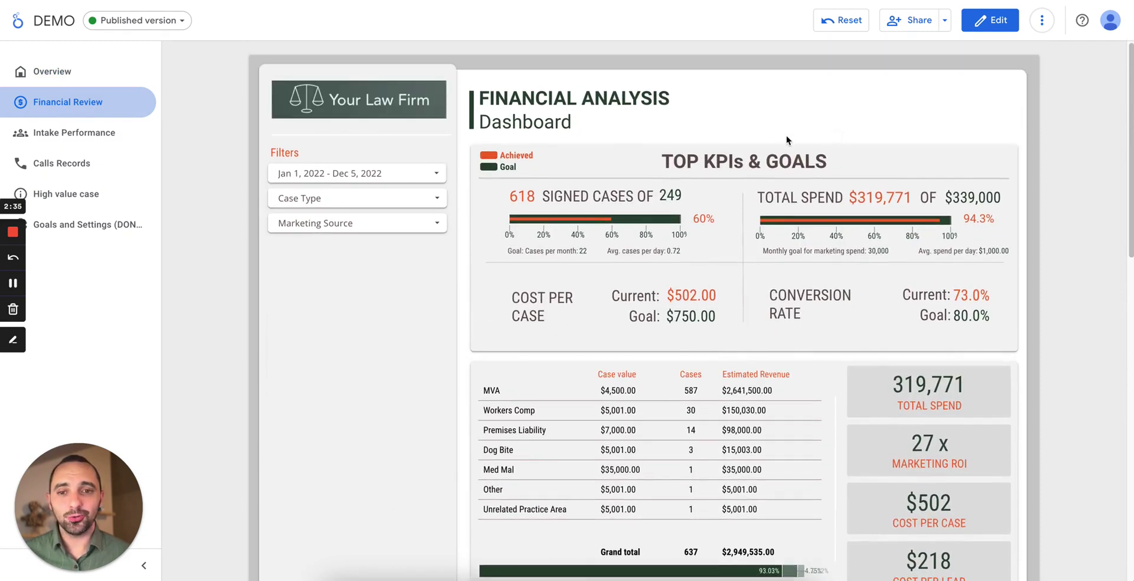
scroll(752, 282, "down", 3)
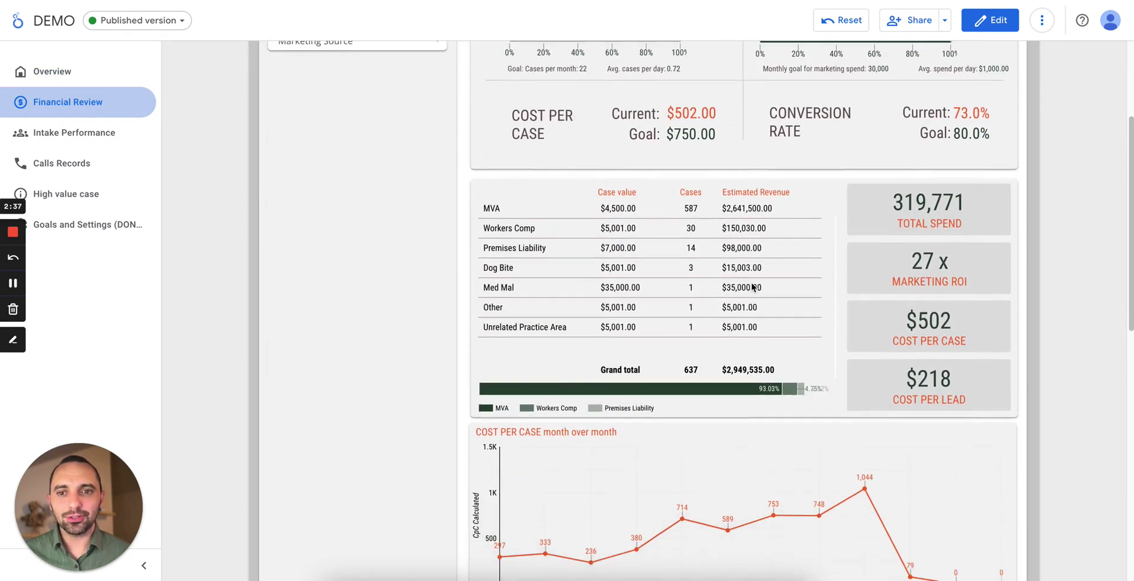
scroll(523, 212, "down", 2)
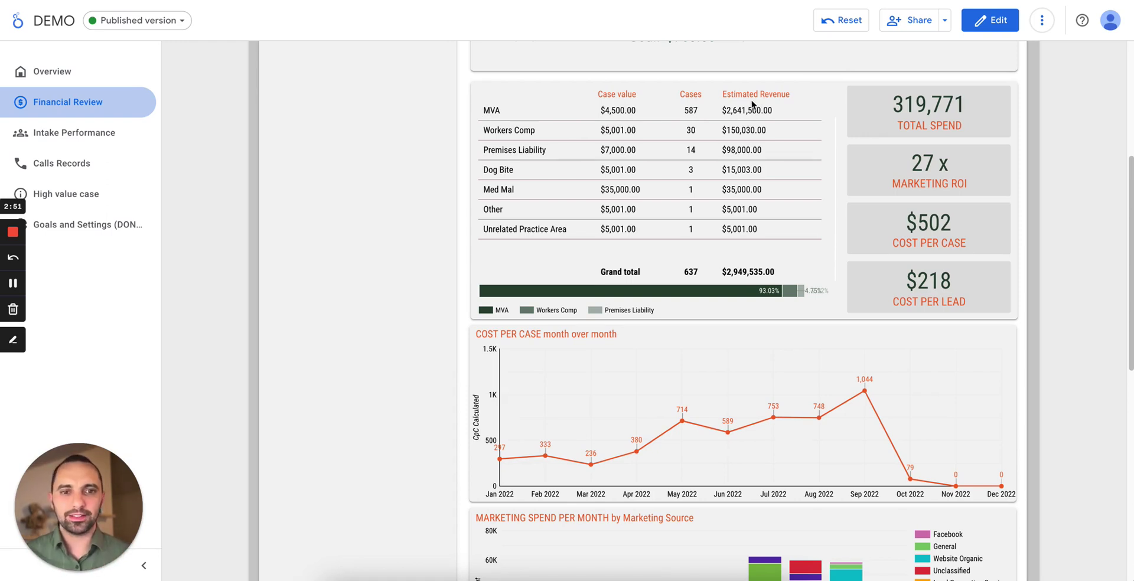
left_click_drag(912, 165, 998, 170)
left_click(1031, 158)
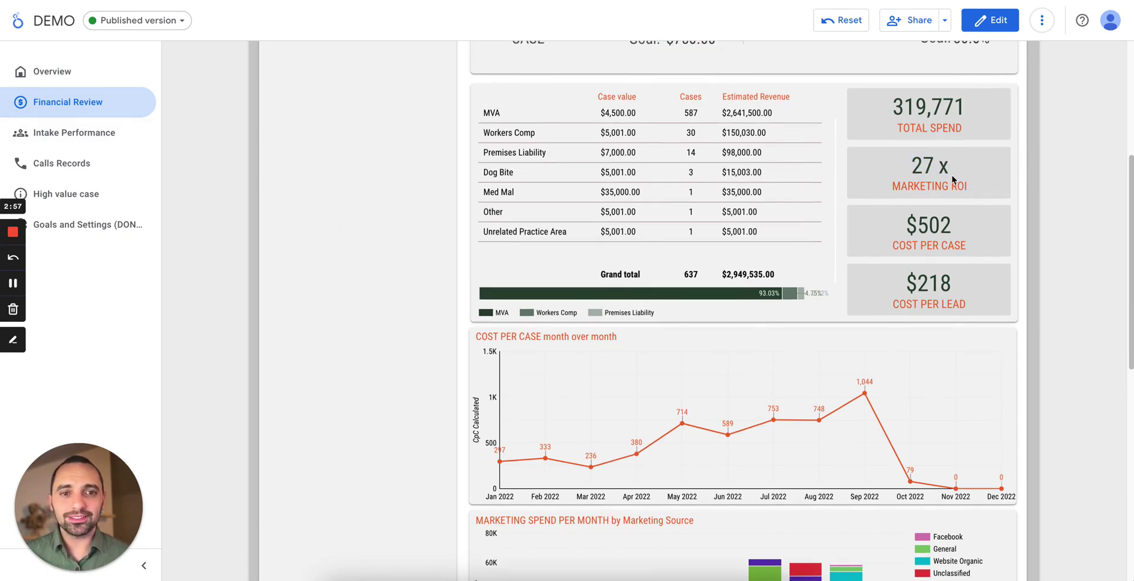
scroll(312, 208, "up", 2)
scroll(312, 208, "up", 4)
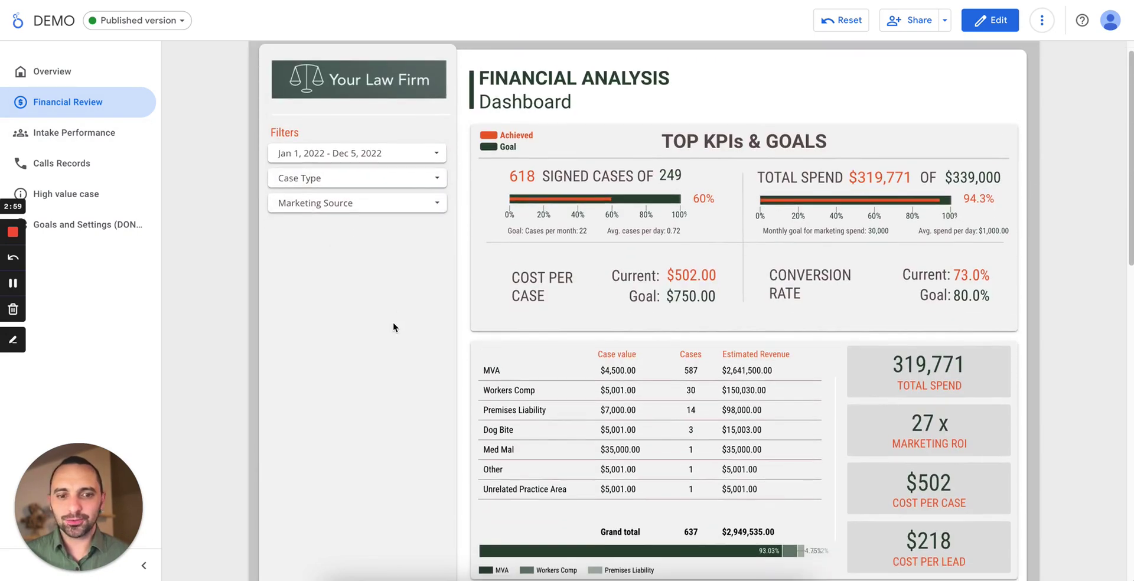
Try limiting Marketing Source to Google Ads only, then include all sources again
left_click(337, 201)
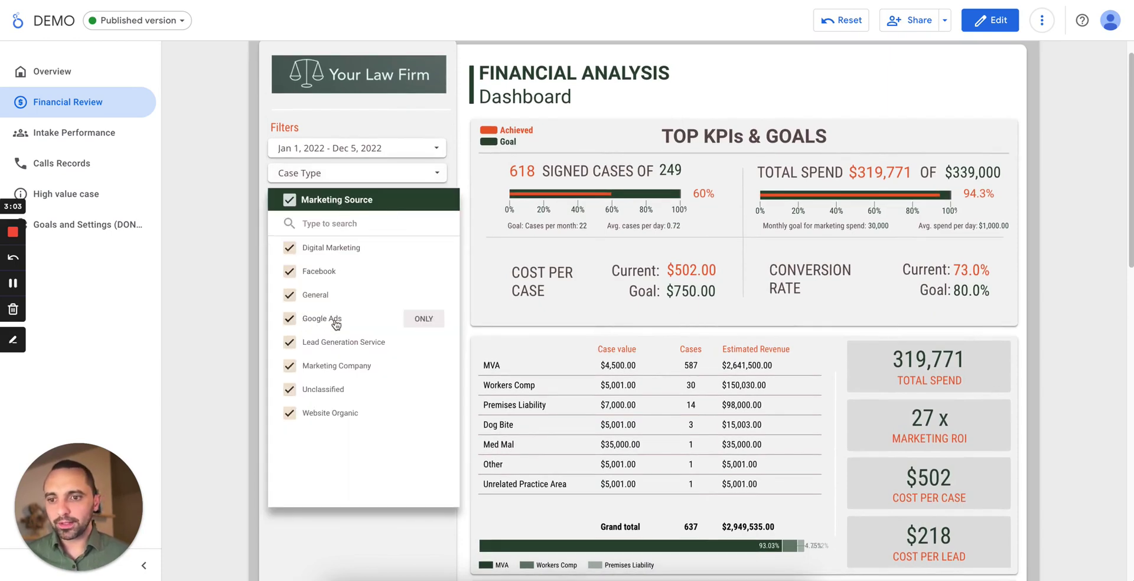
left_click(422, 319)
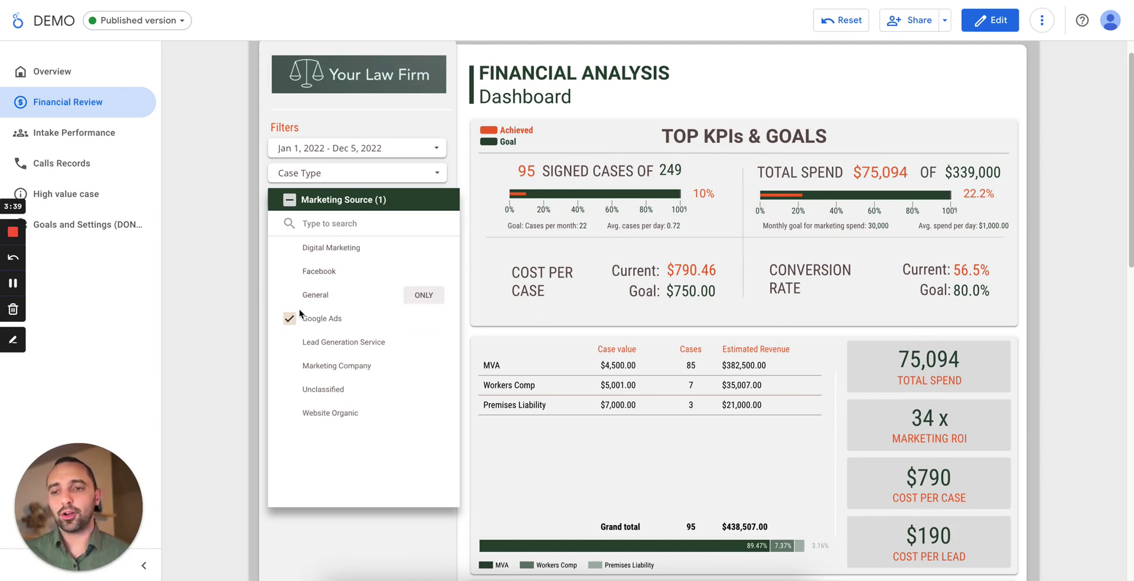
left_click(290, 201)
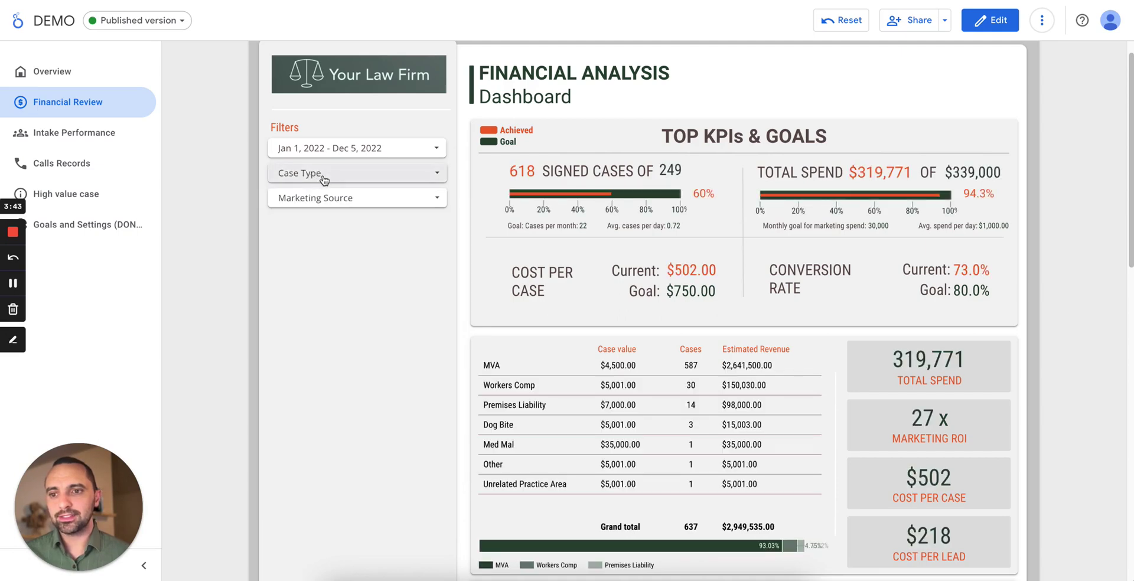
Filter Case Type to MVA only, giving 568 signed cases and 16x marketing ROI
left_click(324, 179)
left_click(423, 248)
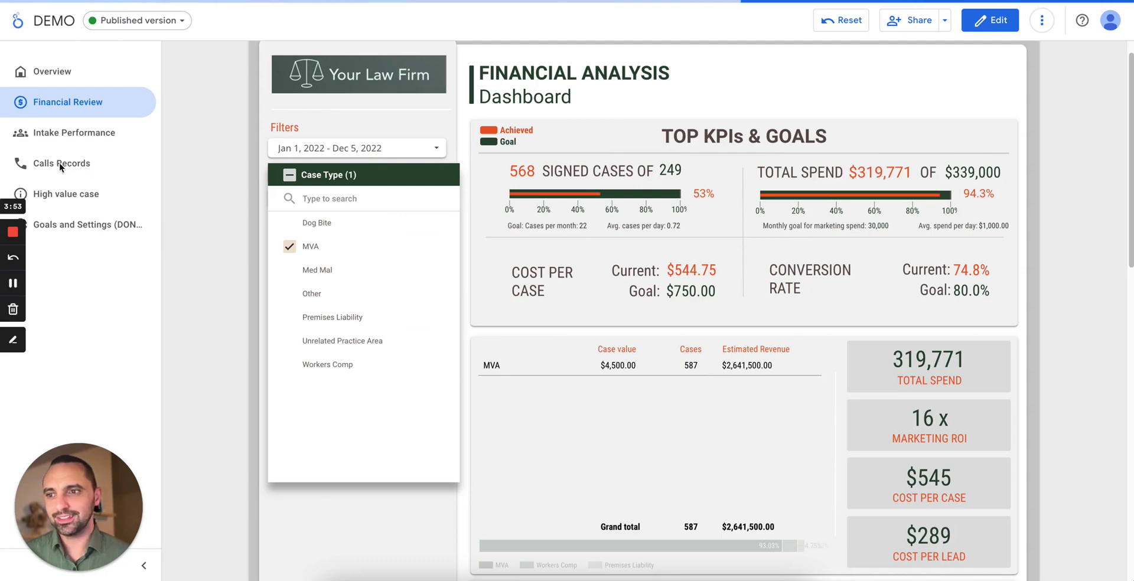
left_click(52, 140)
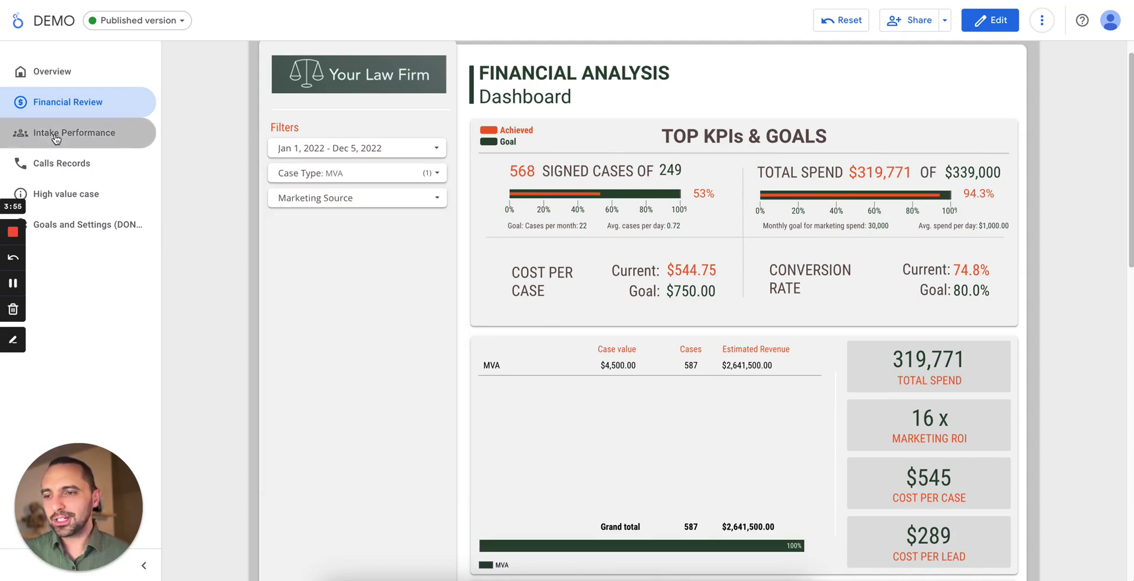
Visit Intake Performance and Calls Records, ending on High-Value Cases (severity 5, 23 leads)
left_click(55, 137)
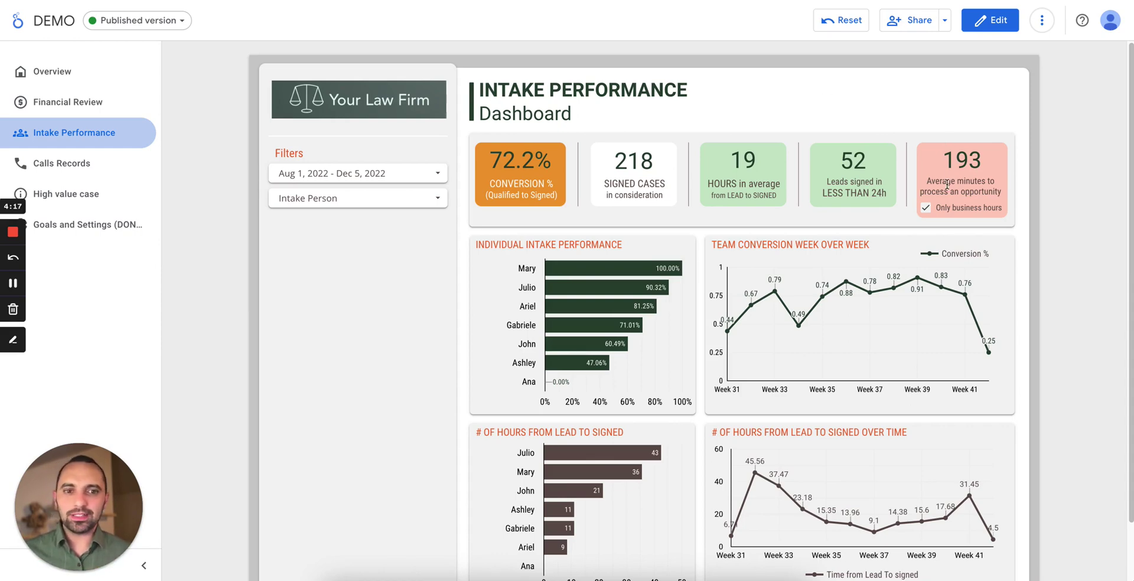
left_click_drag(928, 181, 1001, 191)
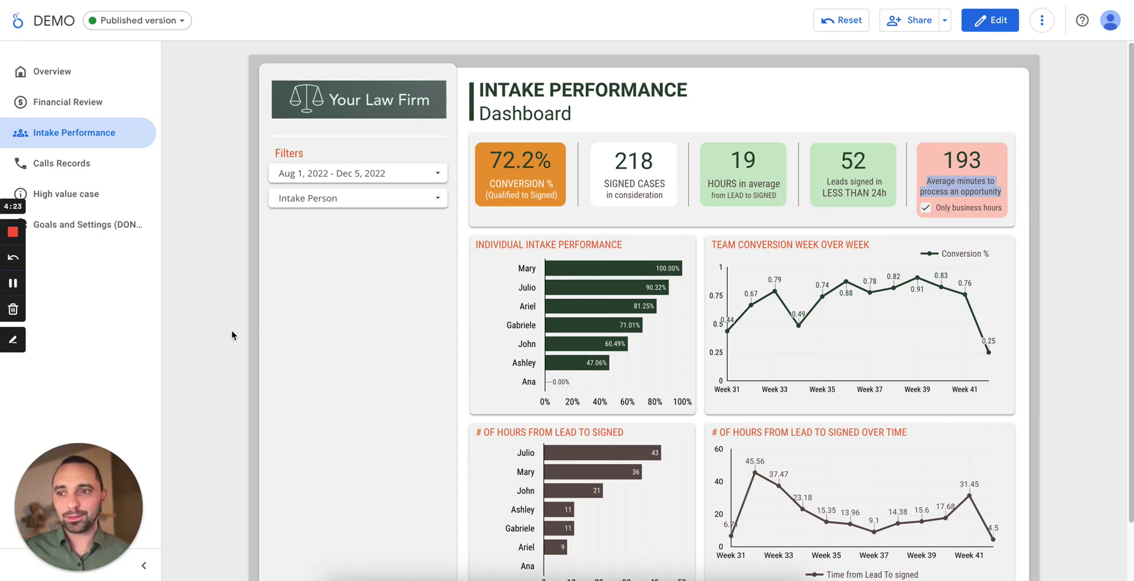
left_click(62, 170)
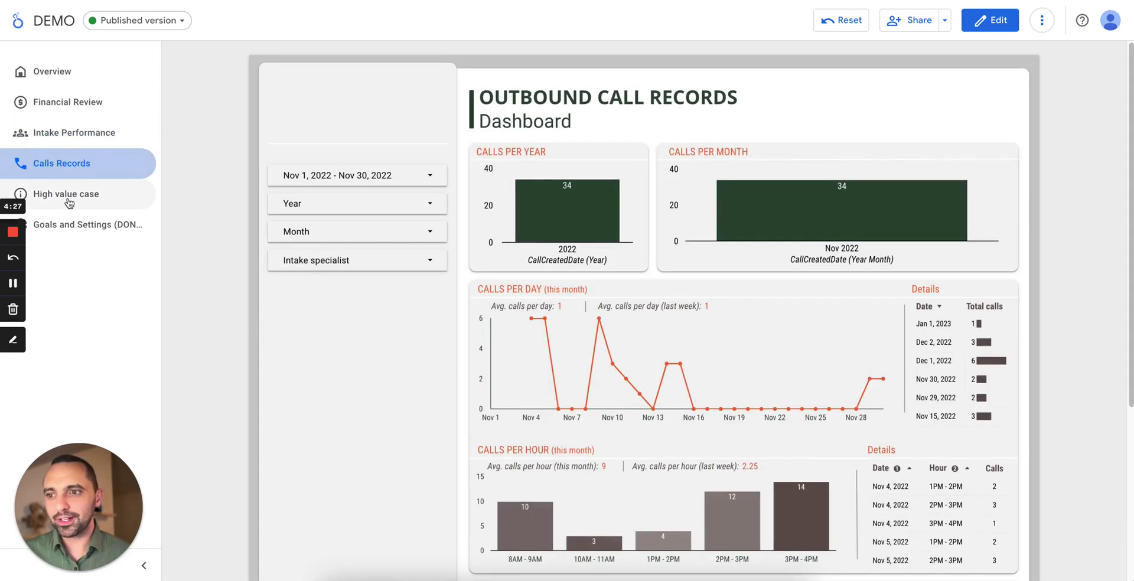
left_click(74, 207)
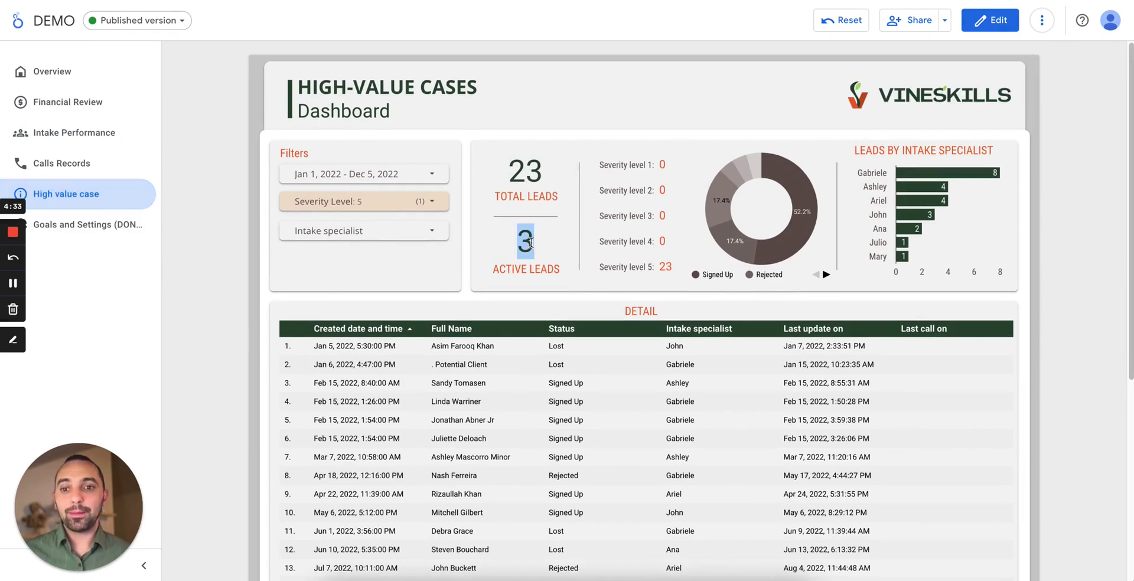
Scroll down to the 23-row high-value cases detail table, then go to Goals and Settings
scroll(653, 332, "down", 4)
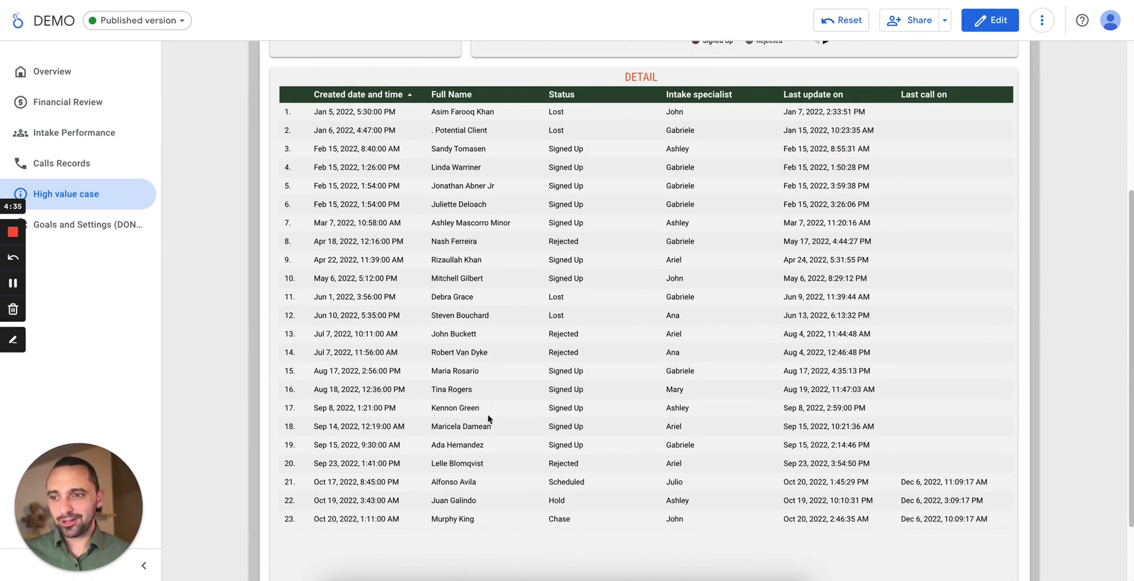
scroll(487, 416, "down", 1)
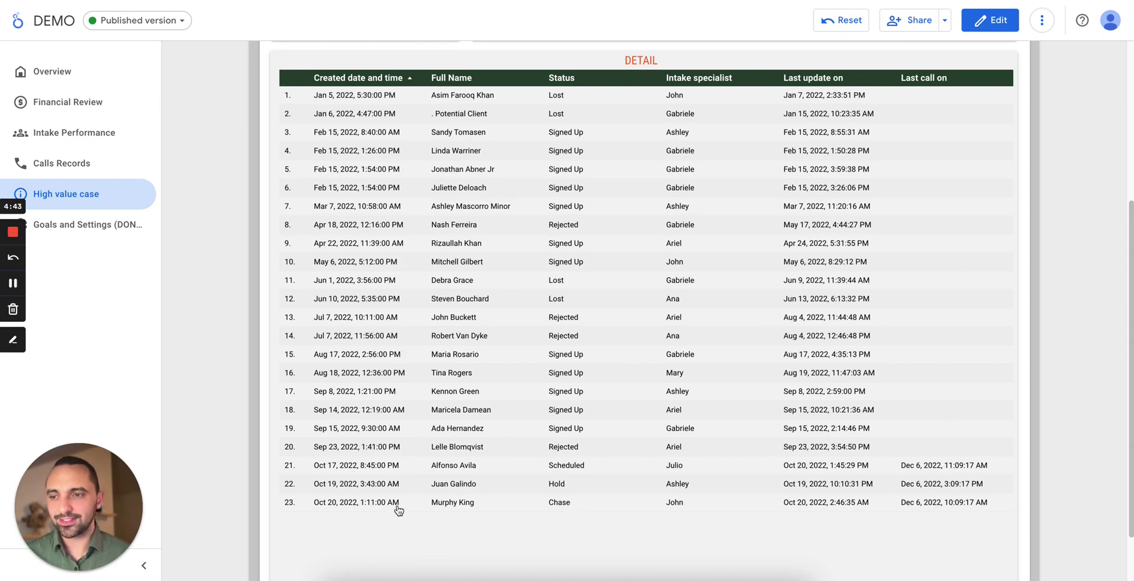
left_click(102, 229)
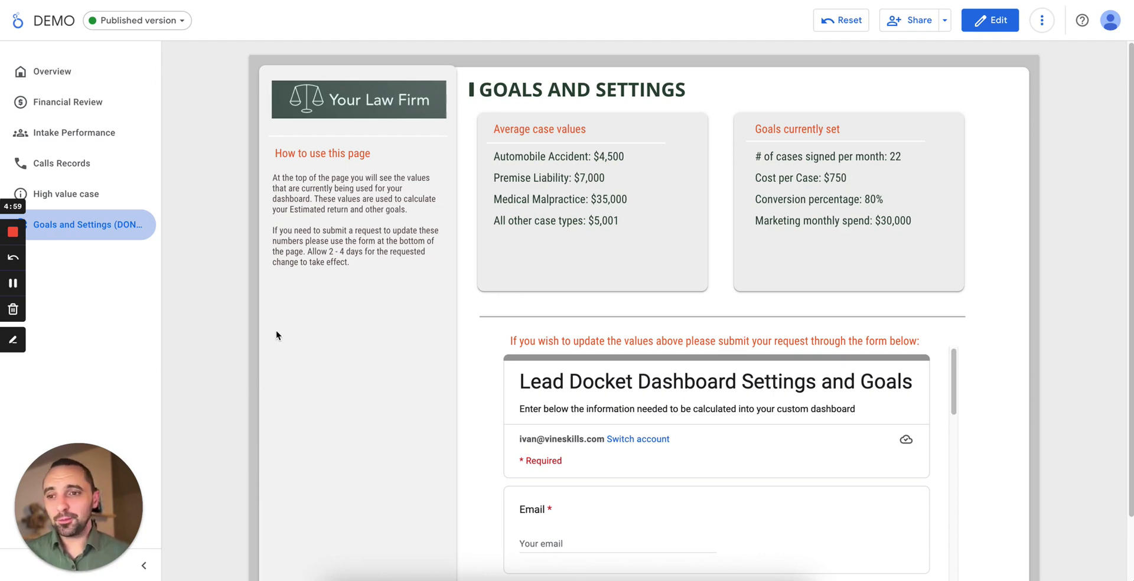
Return to the dashboard's Overview page
left_click(79, 84)
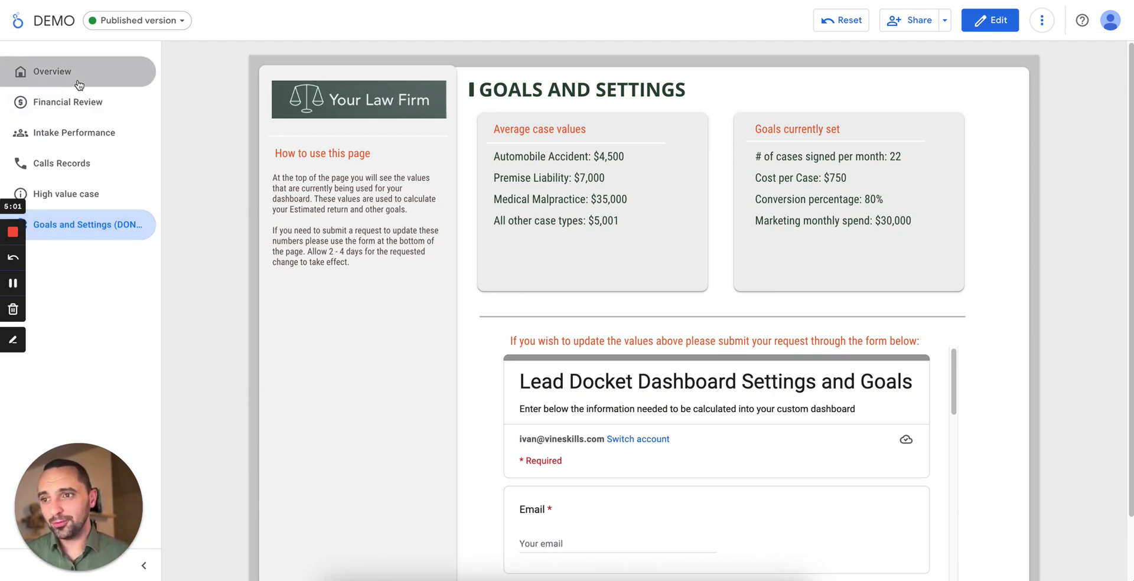